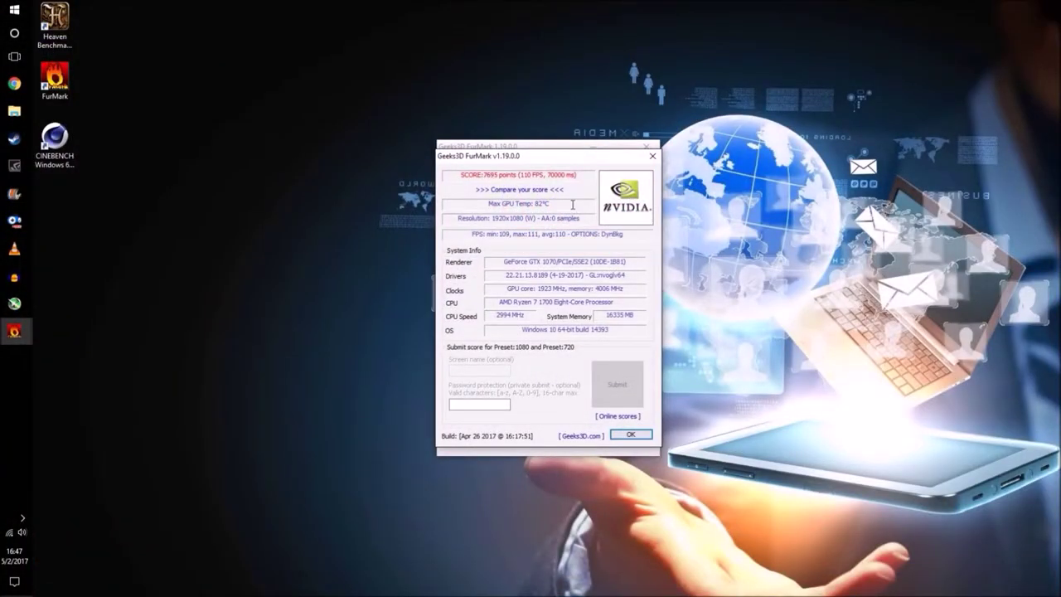
Examine the resolution, anti-aliasing and minimum, maximum and average FPS lines in the FurMark benchmark results
{"action": "left_click_drag", "start_coordinate": [494, 219], "coordinate": [524, 219]}
{"action": "left_click", "coordinate": [520, 219]}
{"action": "double_click", "coordinate": [494, 218]}
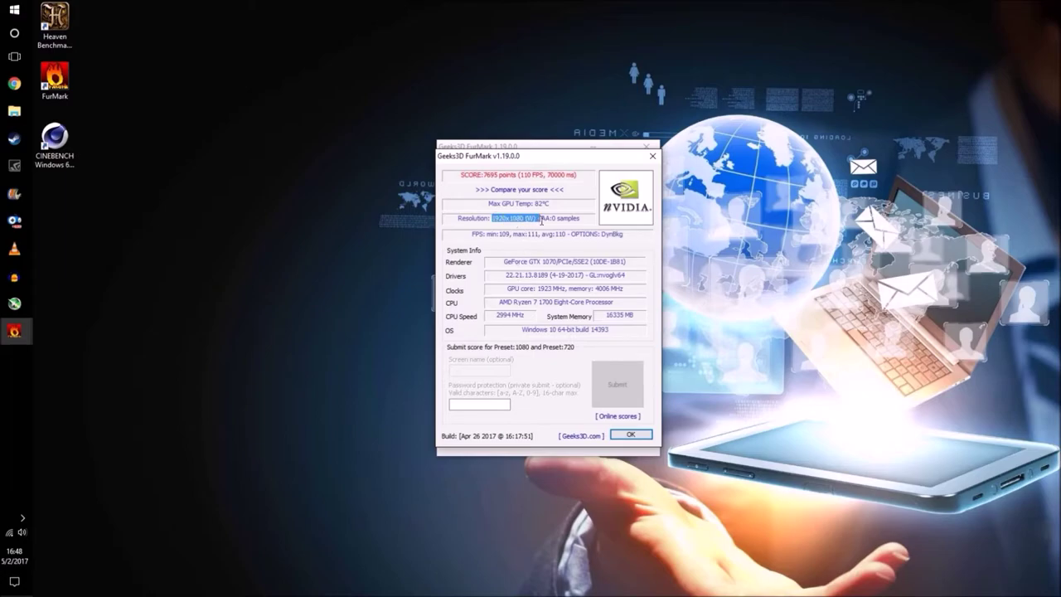
{"action": "left_click", "coordinate": [557, 218]}
{"action": "left_click_drag", "start_coordinate": [586, 216], "coordinate": [539, 235]}
{"action": "left_click", "coordinate": [462, 218]}
{"action": "left_click", "coordinate": [523, 222]}
{"action": "left_click", "coordinate": [504, 235]}
{"action": "left_click", "coordinate": [539, 234]}
{"action": "double_click", "coordinate": [557, 235]}
Review the GPU clocks, CPU model, CPU speed, system memory and operating system under System Info in the results
{"action": "double_click", "coordinate": [538, 289]}
{"action": "double_click", "coordinate": [539, 288]}
{"action": "left_click", "coordinate": [548, 289]}
{"action": "double_click", "coordinate": [539, 289]}
{"action": "left_click", "coordinate": [541, 289]}
{"action": "left_click_drag", "start_coordinate": [496, 302], "coordinate": [585, 303]}
{"action": "key", "text": "Right"}
{"action": "left_click_drag", "start_coordinate": [493, 316], "coordinate": [527, 316]}
{"action": "key", "text": "Right"}
{"action": "left_click_drag", "start_coordinate": [498, 315], "coordinate": [536, 319]}
{"action": "left_click_drag", "start_coordinate": [498, 312], "coordinate": [530, 318]}
{"action": "left_click", "coordinate": [514, 317]}
{"action": "left_click", "coordinate": [528, 318]}
{"action": "left_click_drag", "start_coordinate": [519, 330], "coordinate": [615, 330]}
{"action": "left_click", "coordinate": [615, 331]}
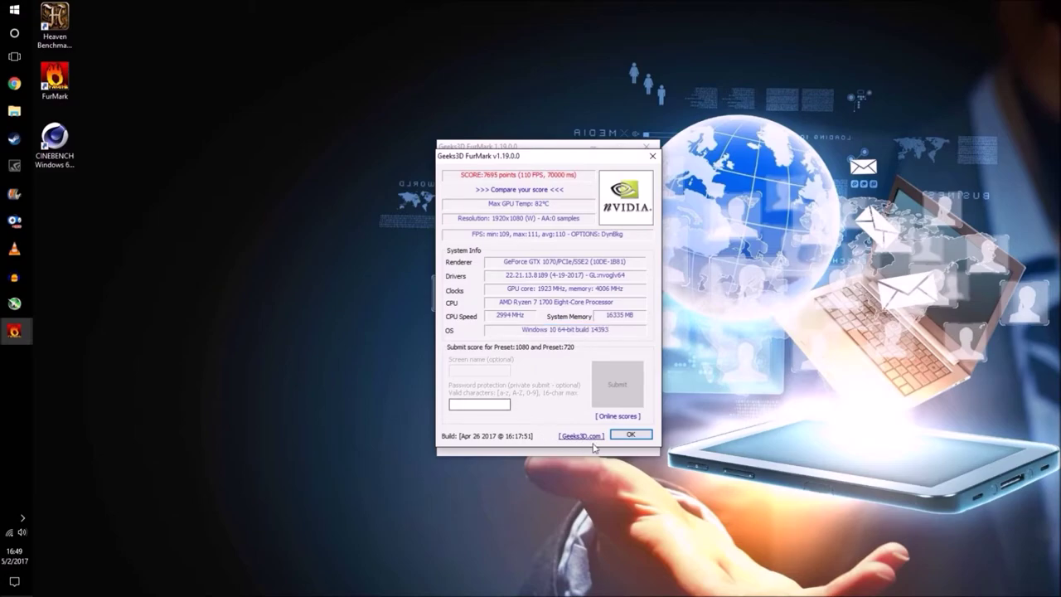
Close the benchmark results and FurMark, and switch to MSI Afterburner, allowing it to make changes to the device
{"action": "left_click", "coordinate": [629, 434]}
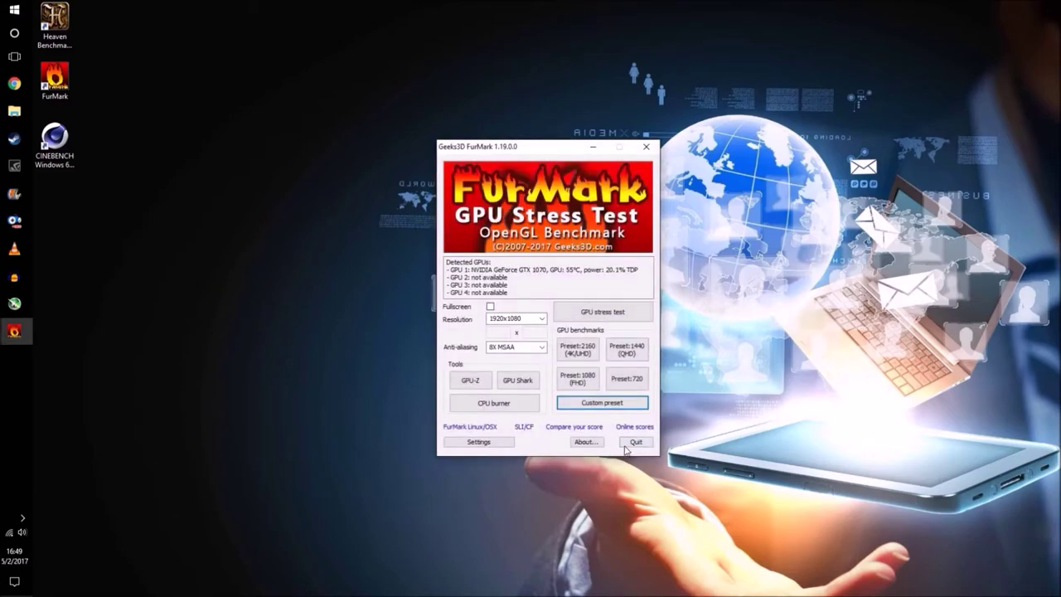
{"action": "left_click", "coordinate": [645, 148]}
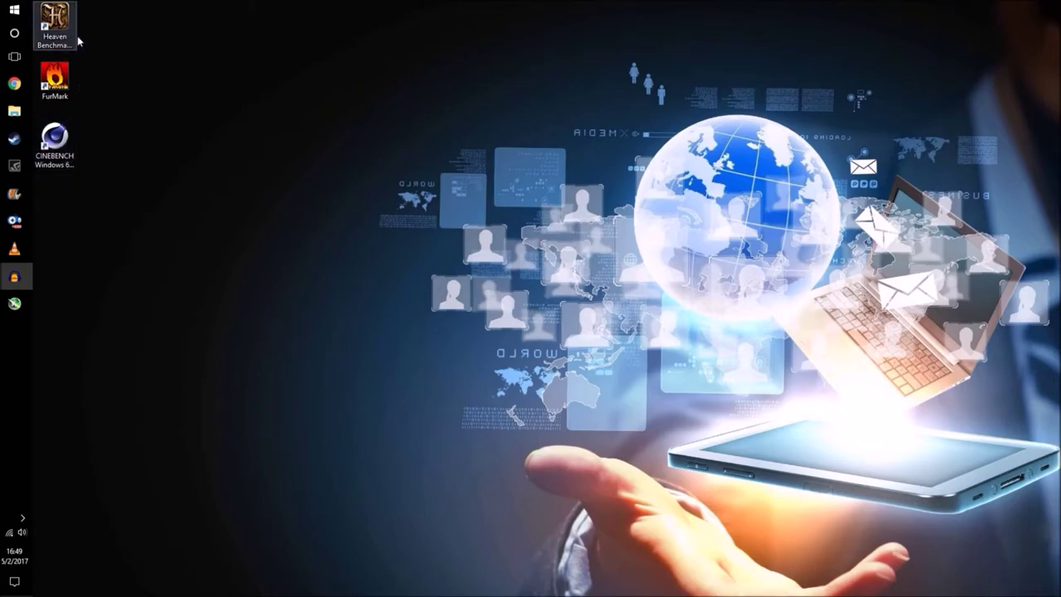
{"action": "left_click", "coordinate": [14, 304]}
{"action": "left_click", "coordinate": [462, 374]}
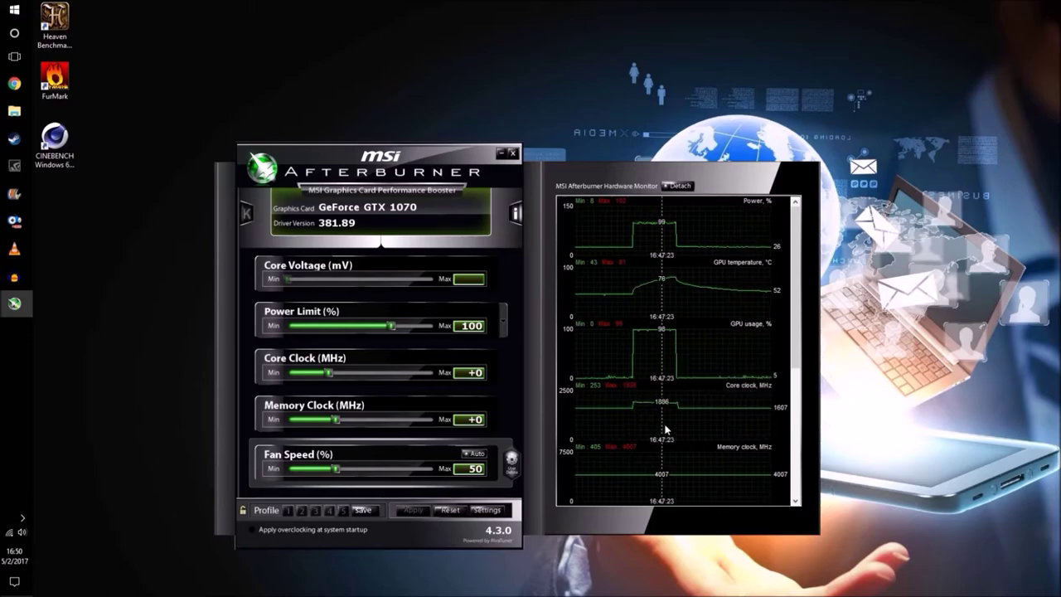
Review the hardware monitor graphs for GPU temperature, usage, clocks, memory, framerate, CPU and RAM from the stress test, and close Afterburner
{"action": "scroll", "coordinate": [695, 424], "scroll_direction": "down", "scroll_amount": 1}
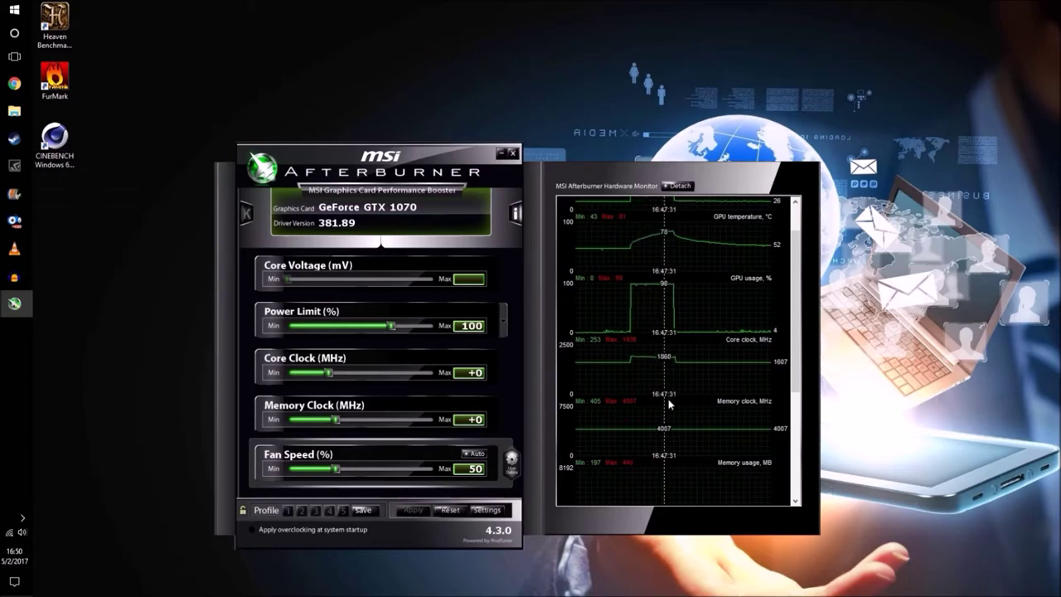
{"action": "scroll", "coordinate": [669, 404], "scroll_direction": "down", "scroll_amount": 1}
{"action": "scroll", "coordinate": [663, 406], "scroll_direction": "up", "scroll_amount": 1}
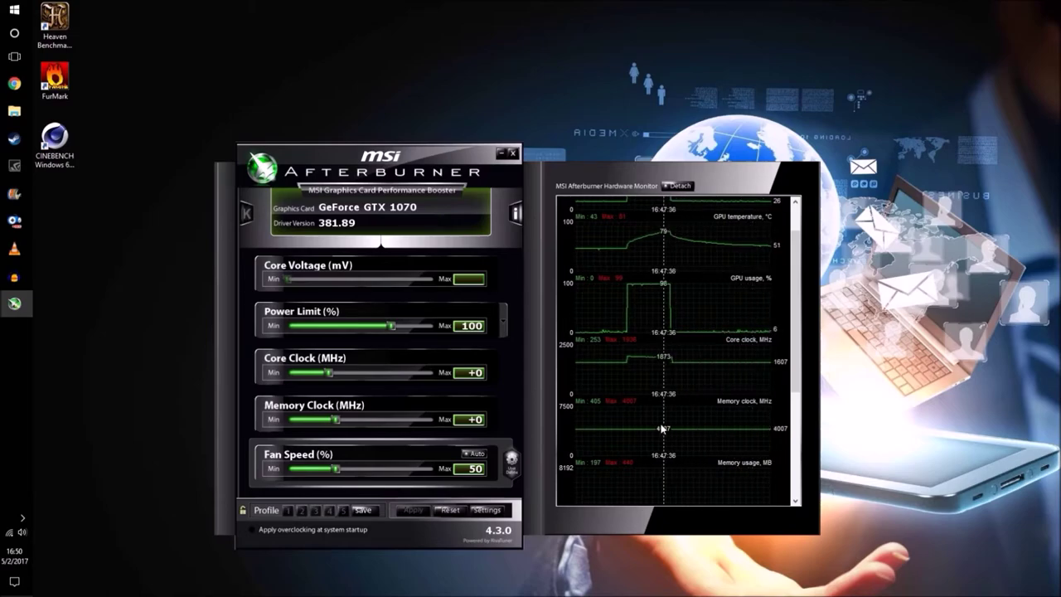
{"action": "scroll", "coordinate": [663, 418], "scroll_direction": "down", "scroll_amount": 2}
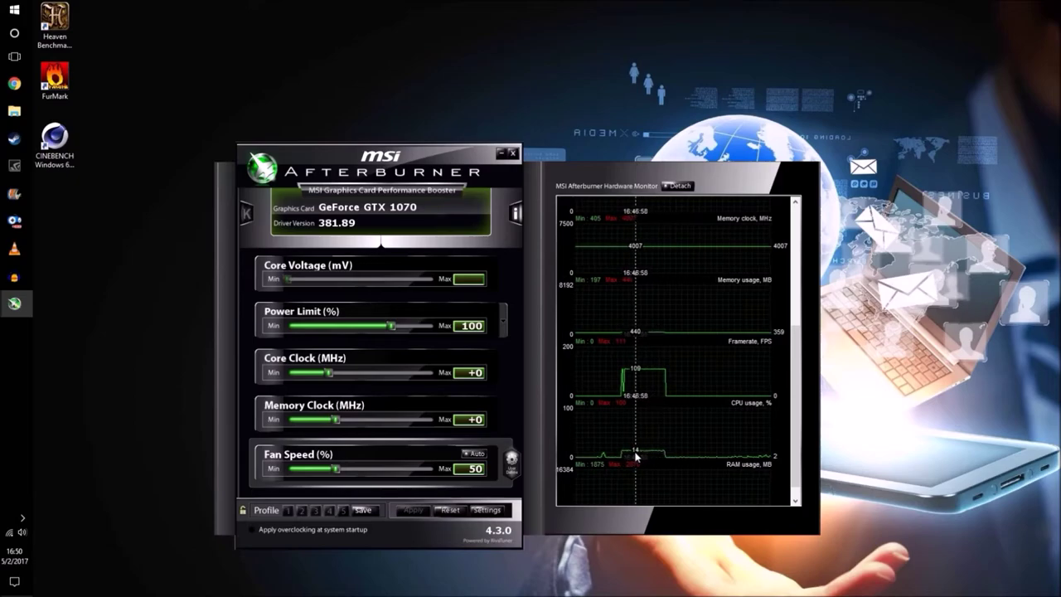
{"action": "scroll", "coordinate": [658, 454], "scroll_direction": "down", "scroll_amount": 1}
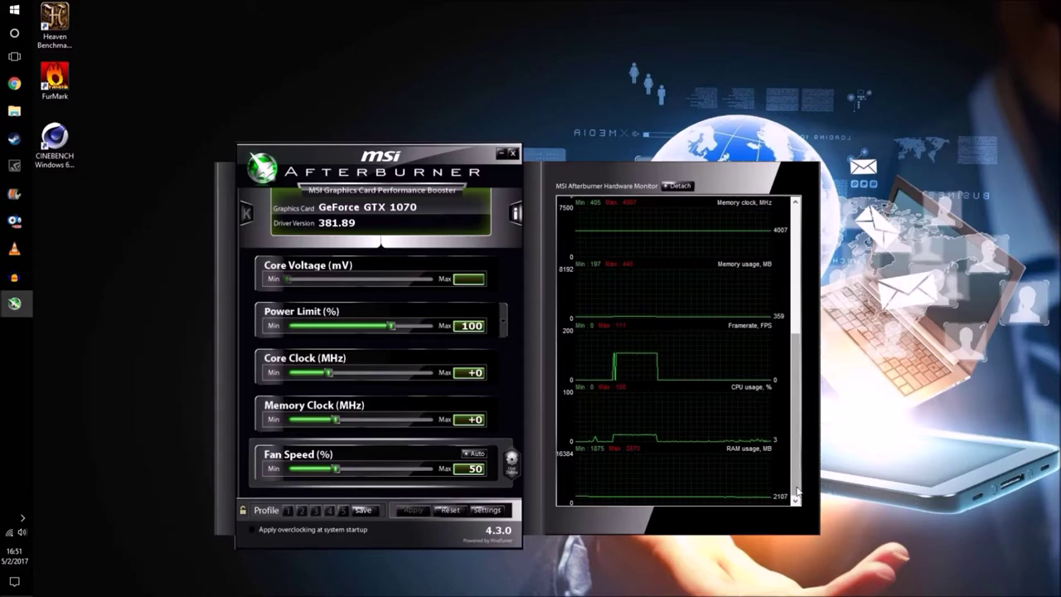
{"action": "left_click", "coordinate": [513, 154]}
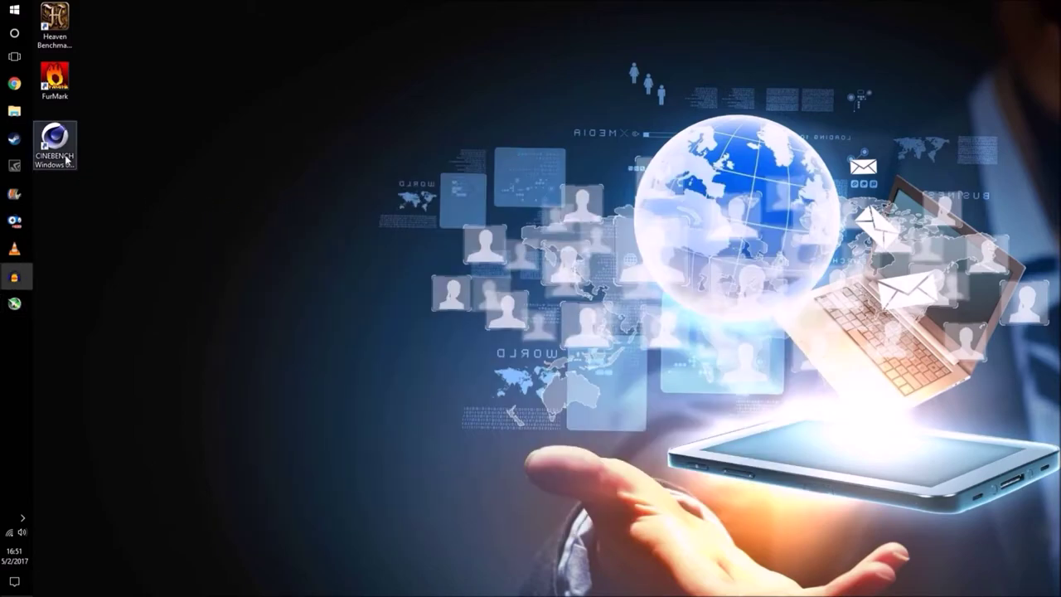
Launch Heaven Benchmark as administrator, approve the User Account Control request, and move its launcher window slightly up
{"action": "right_click", "coordinate": [59, 44]}
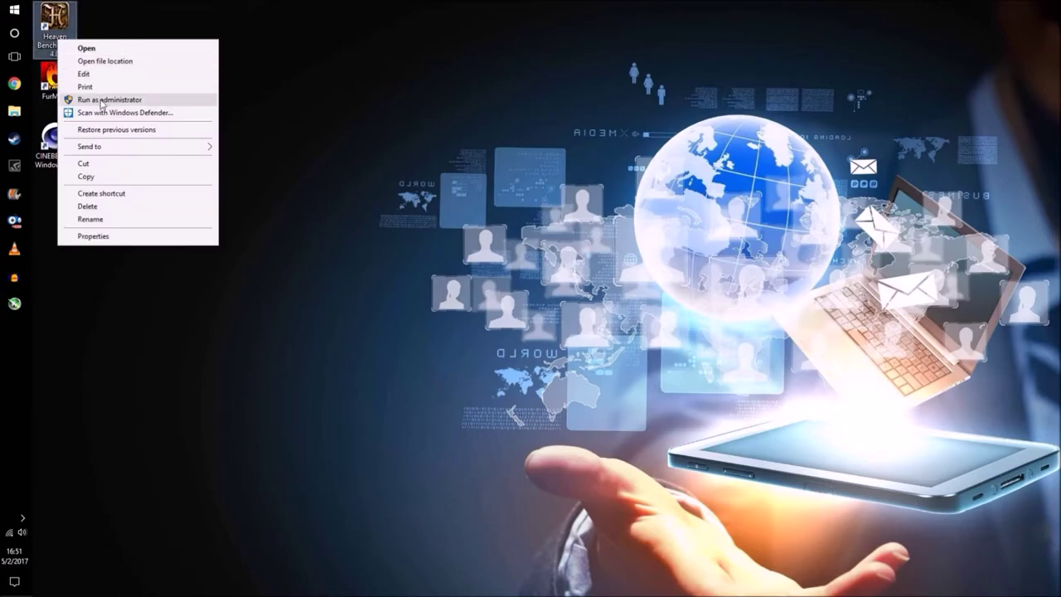
{"action": "left_click", "coordinate": [103, 100]}
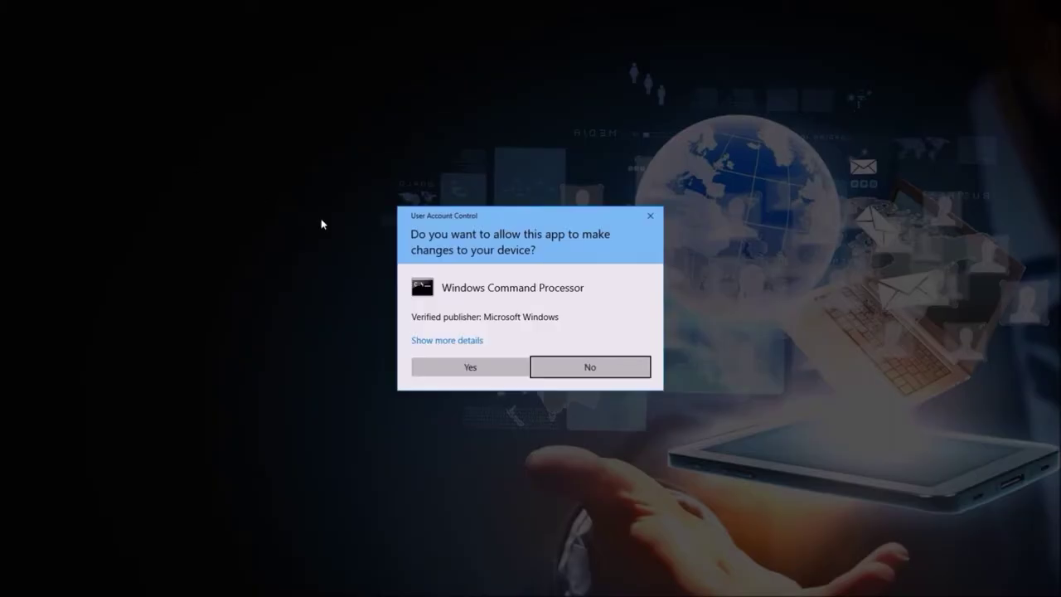
{"action": "left_click", "coordinate": [446, 364]}
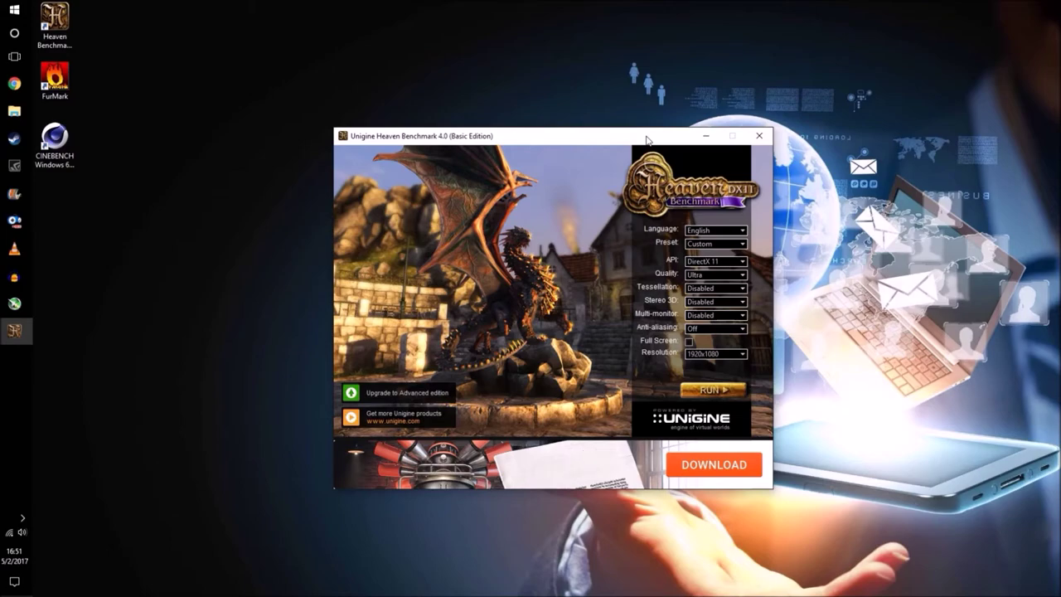
{"action": "mouse_move", "coordinate": [648, 139]}
{"action": "left_mouse_down"}
{"action": "mouse_move", "coordinate": [673, 149]}
{"action": "mouse_move", "coordinate": [637, 124]}
{"action": "left_mouse_up"}
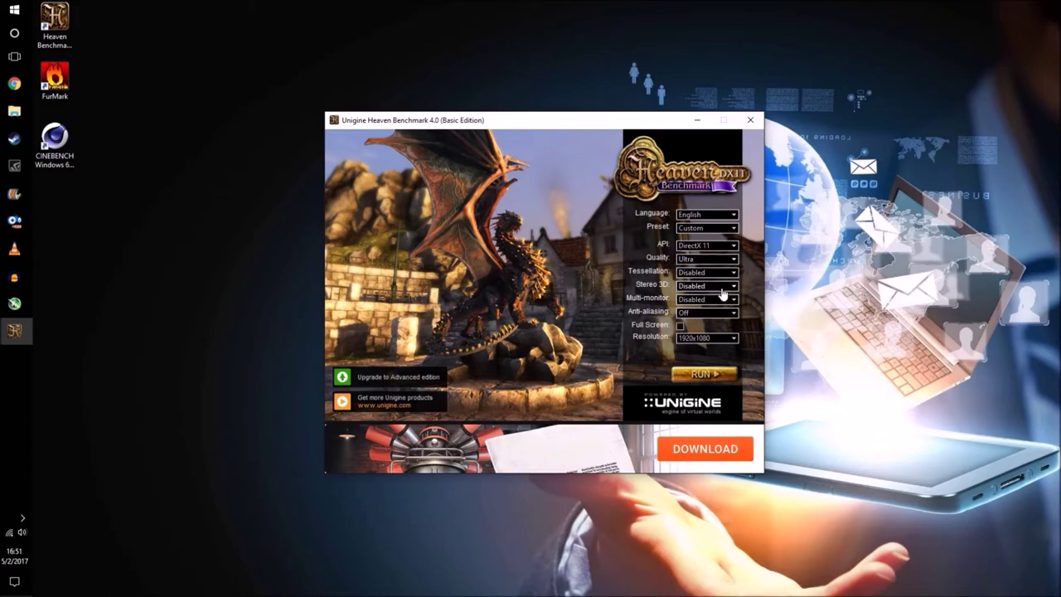
Set the Heaven benchmark's anti-aliasing to x8, enable full screen, and run it
{"action": "left_click", "coordinate": [709, 315]}
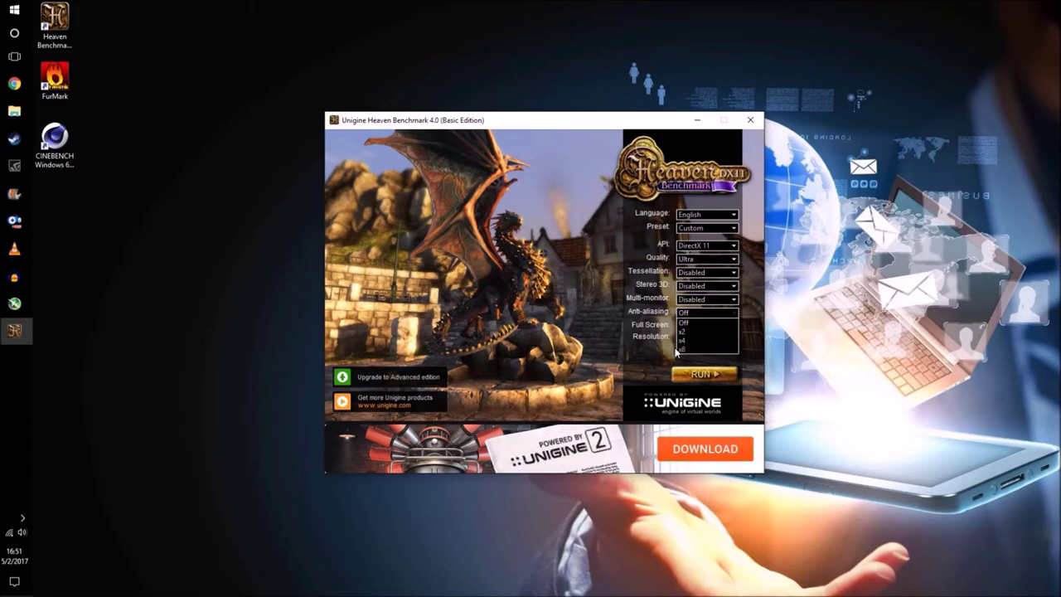
{"action": "left_click", "coordinate": [679, 349]}
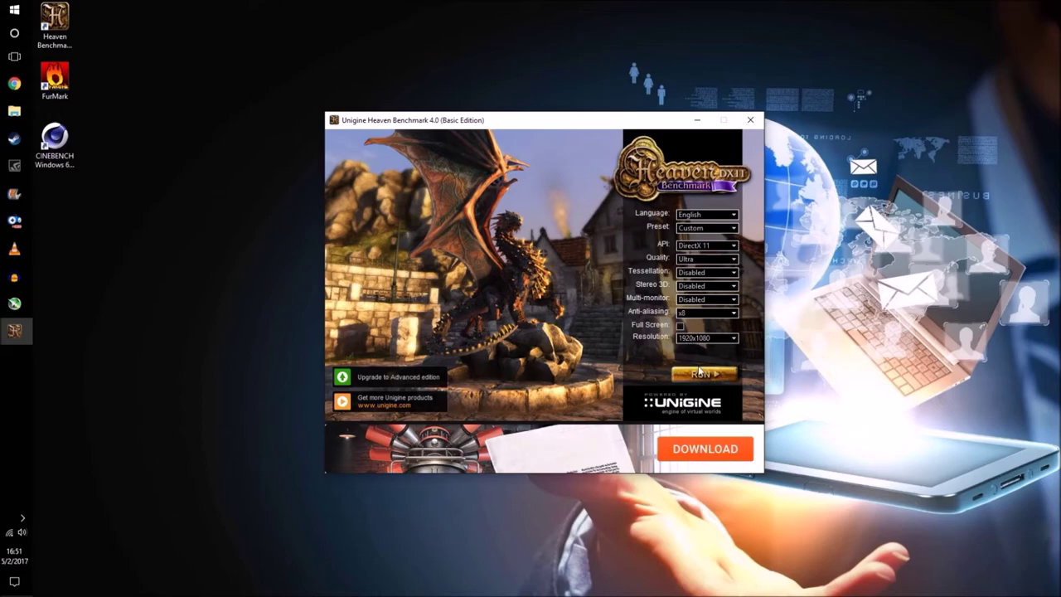
{"action": "left_click", "coordinate": [680, 325]}
{"action": "left_click", "coordinate": [702, 374]}
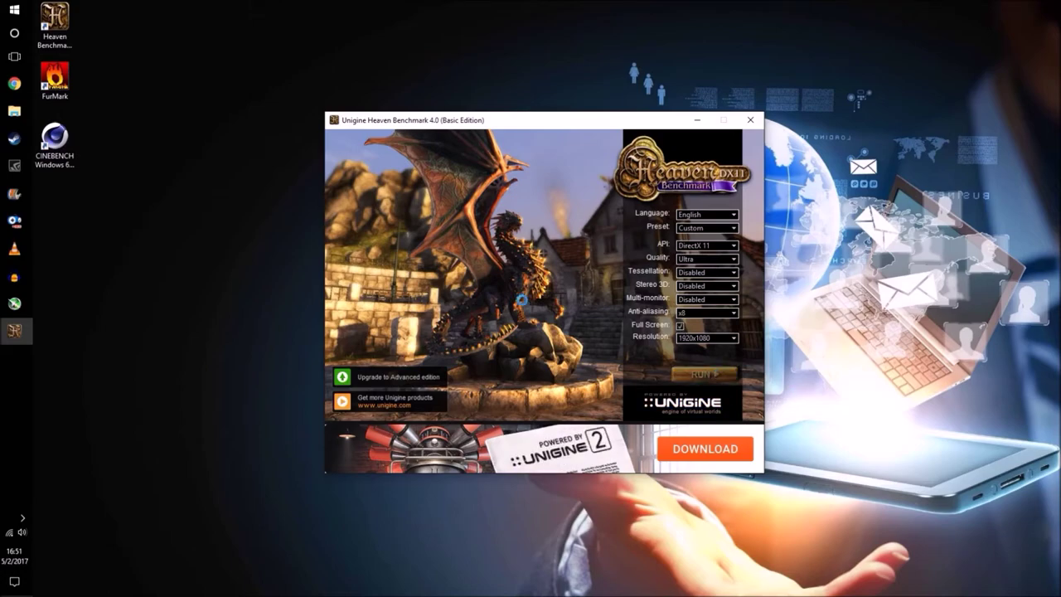